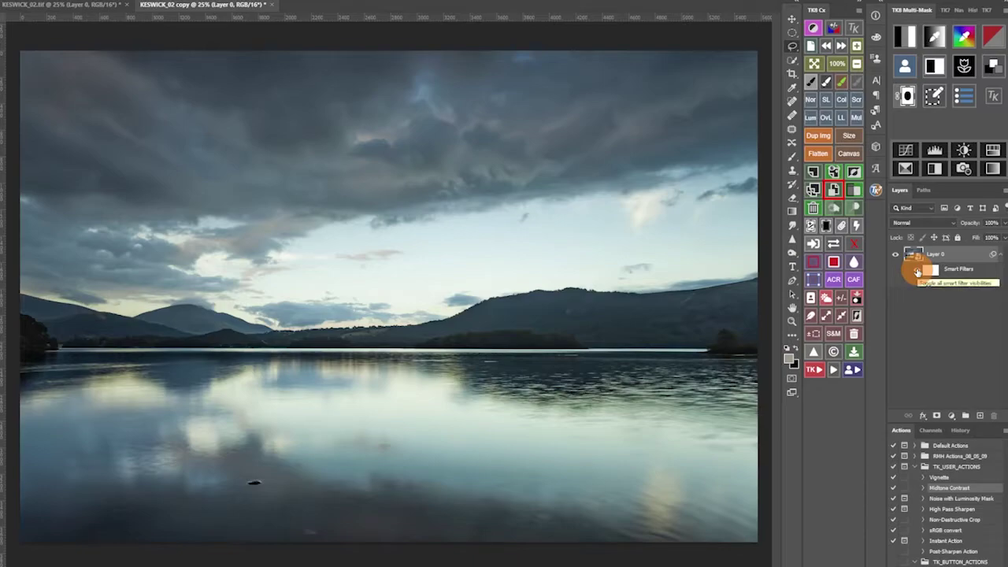
# Step: Compare the image with and without the smart filters applied to Layer 0
pyautogui.click(923, 257)
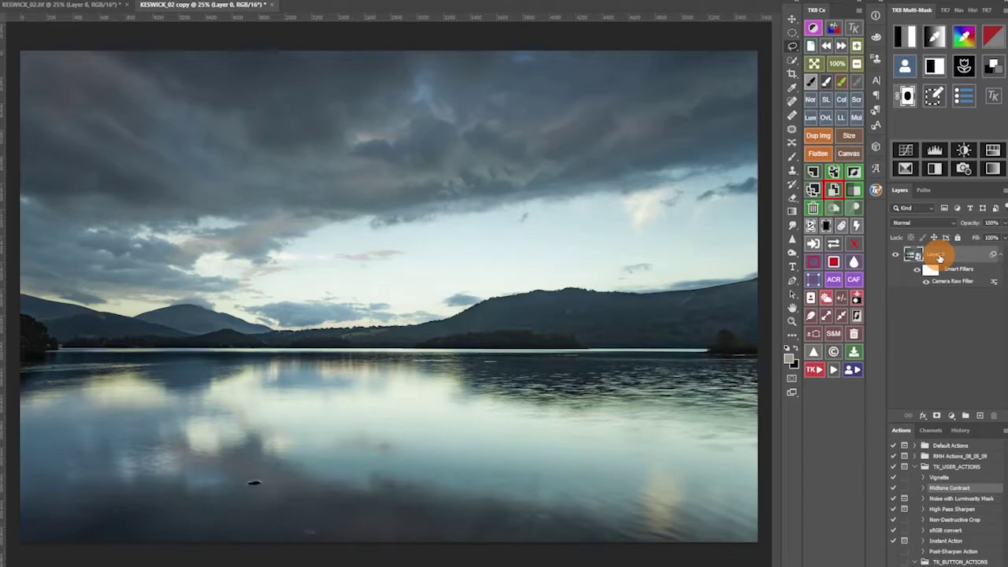
pyautogui.click(916, 271)
pyautogui.click(917, 271)
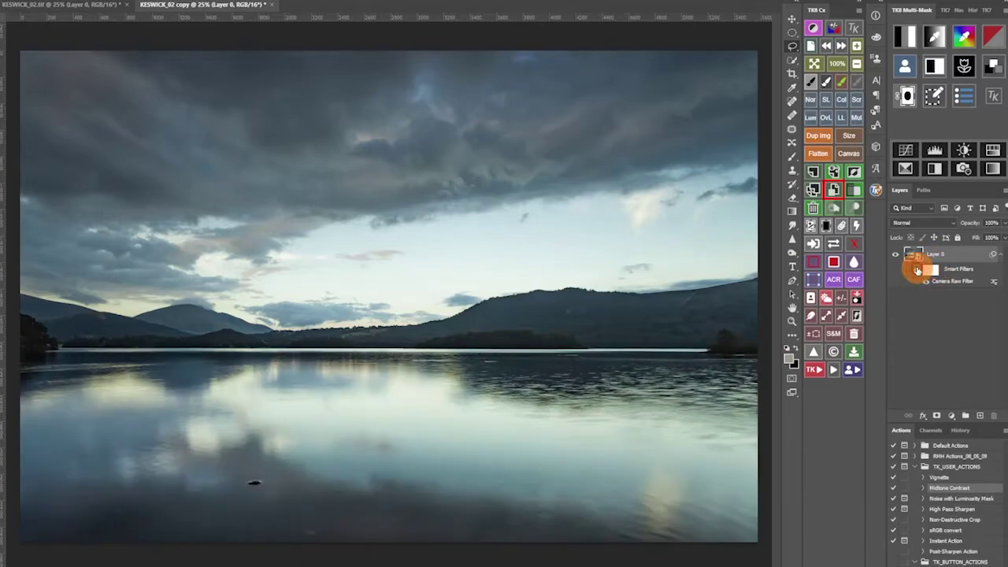
pyautogui.click(916, 271)
pyautogui.click(916, 270)
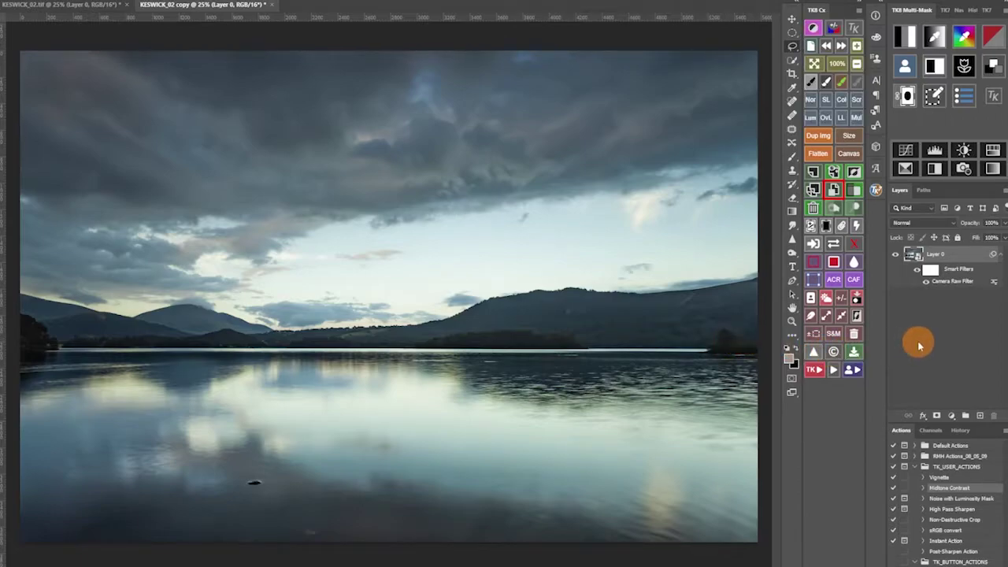
# Step: Create a zone mask from the colour of the distant hill and narrow its tonal range
pyautogui.click(964, 37)
pyautogui.click(218, 319)
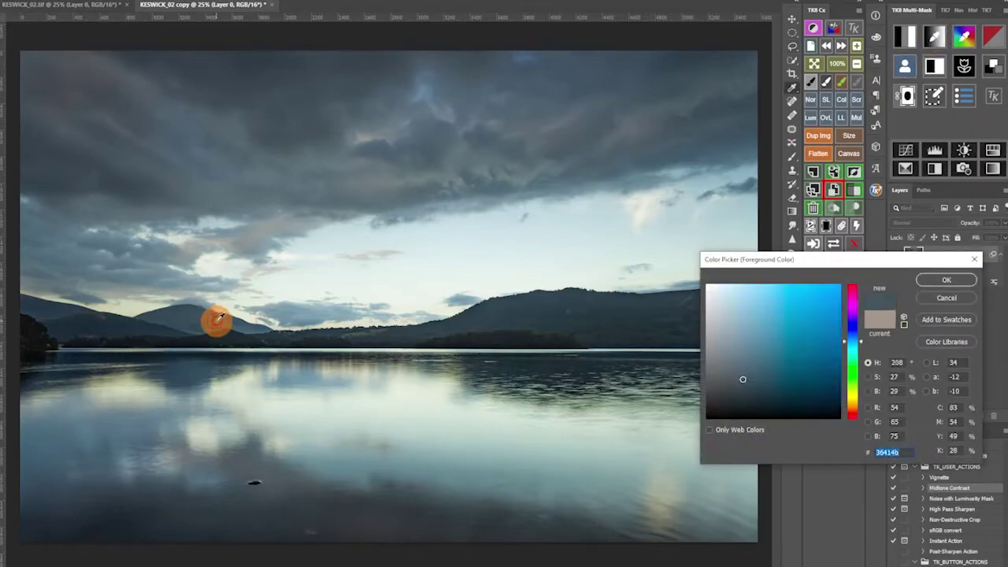
pyautogui.click(947, 280)
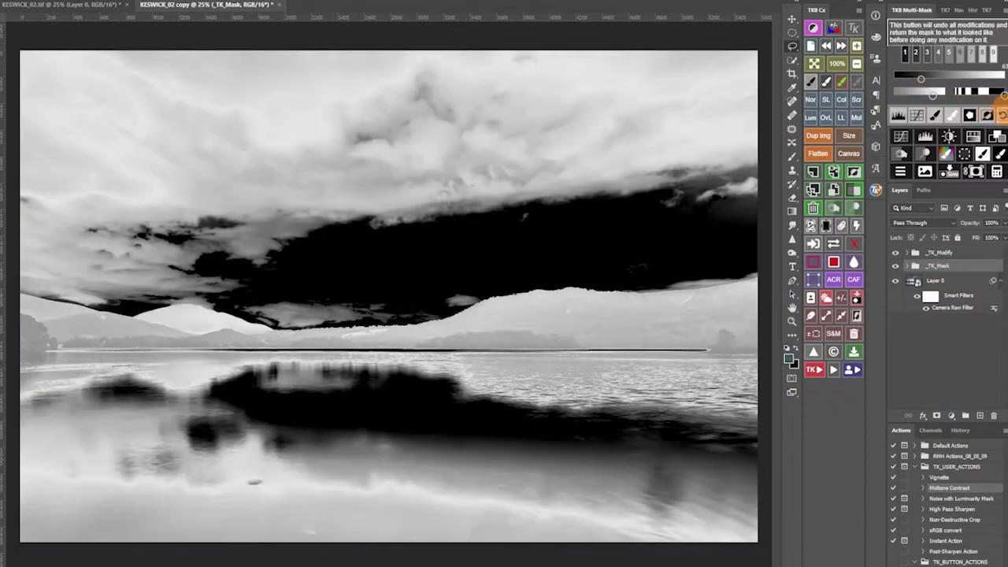
pyautogui.moveTo(983, 88); pyautogui.dragTo(937, 98)
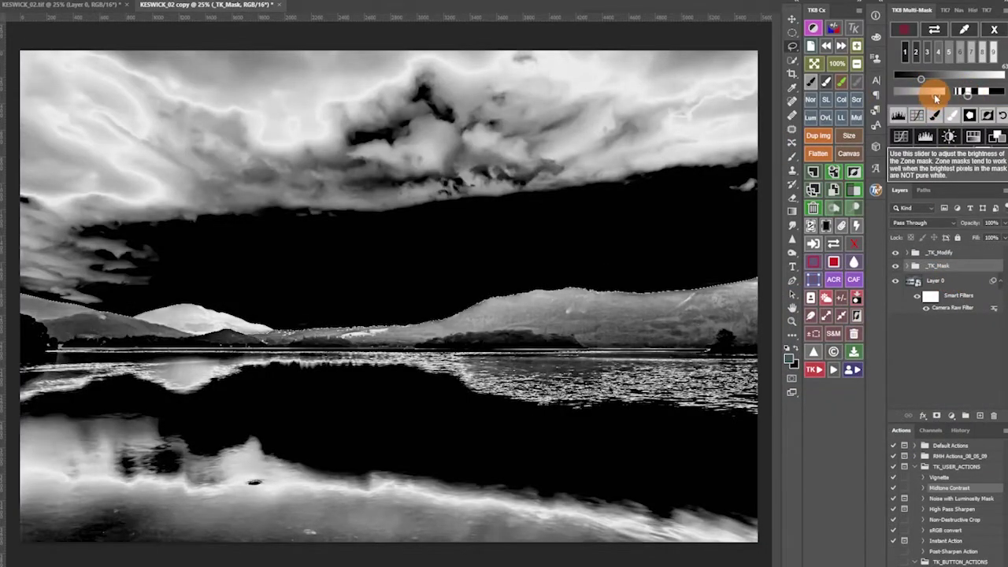
# Step: Restrict the zone mask to a freehand area around the hills and shoreline
pyautogui.moveTo(765, 257)
pyautogui.mouseDown()
pyautogui.moveTo(511, 274)
pyautogui.moveTo(320, 325)
pyautogui.moveTo(7, 293)
pyautogui.moveTo(24, 369)
pyautogui.moveTo(560, 356)
pyautogui.moveTo(780, 364)
pyautogui.mouseUp()
pyautogui.click(811, 260)
pyautogui.click(553, 163)
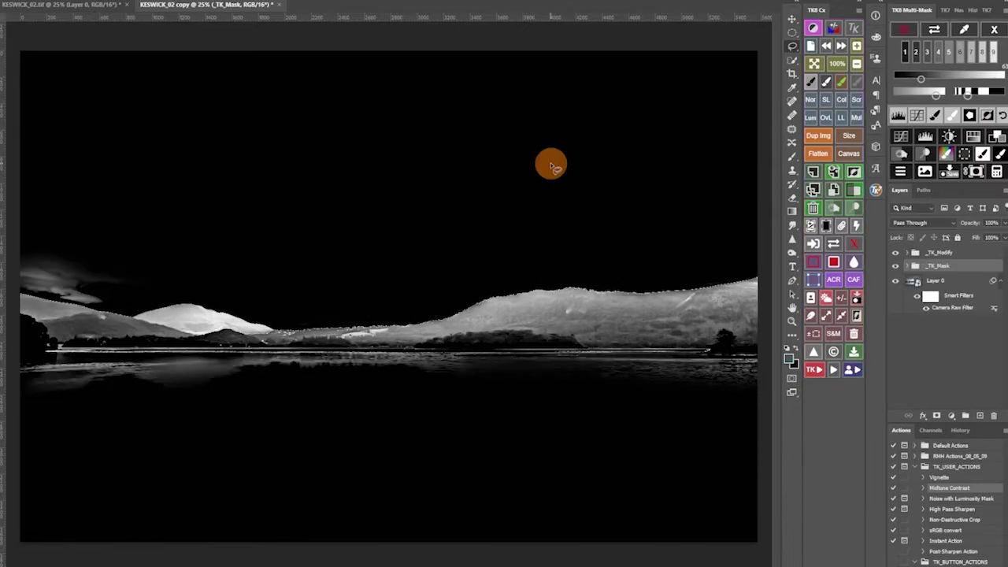
# Step: Add a Hue/Saturation adjustment through the hills mask, with Saturation about -55 and Lightness +16
pyautogui.click(976, 138)
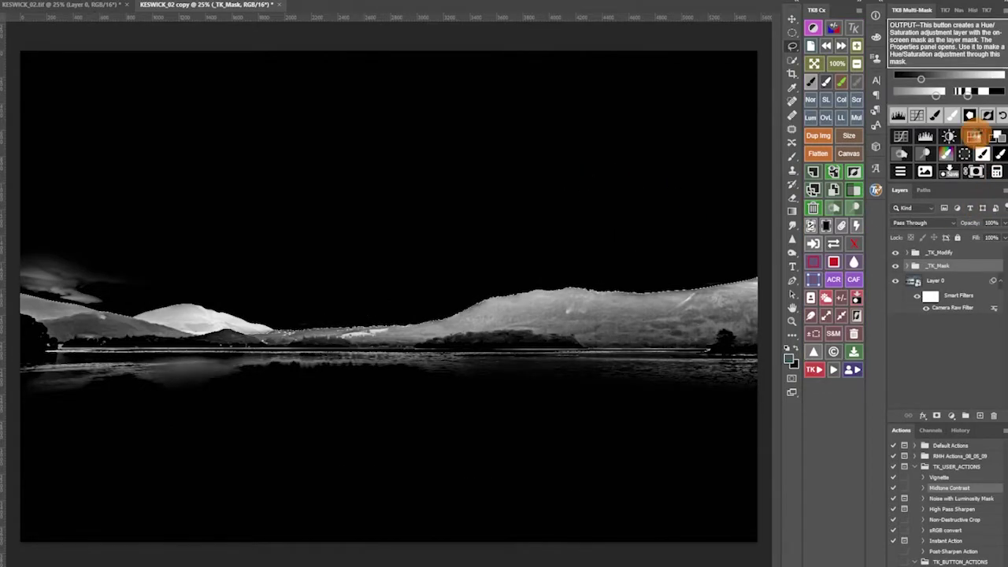
pyautogui.moveTo(651, 97); pyautogui.dragTo(584, 75)
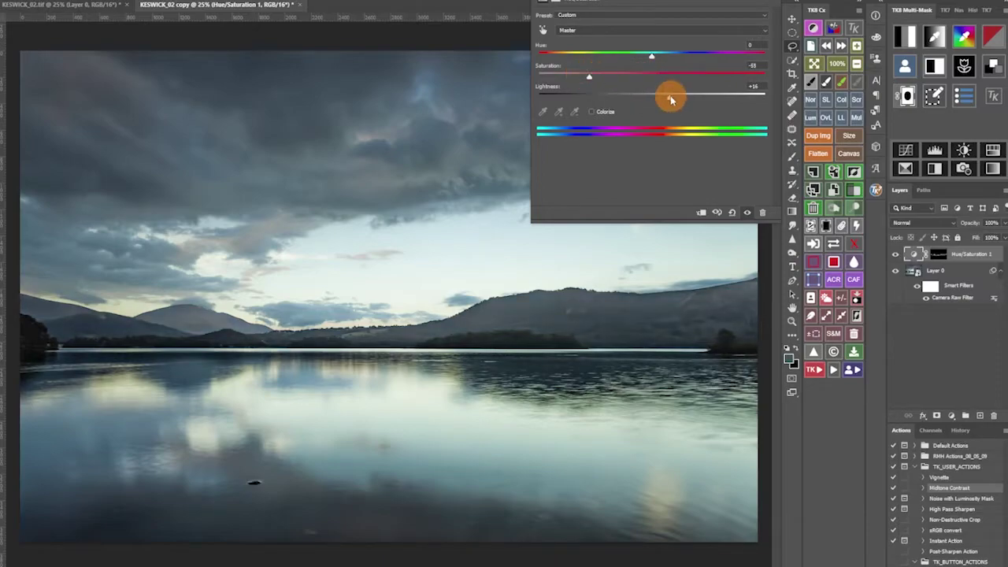
pyautogui.click(777, 6)
pyautogui.click(935, 367)
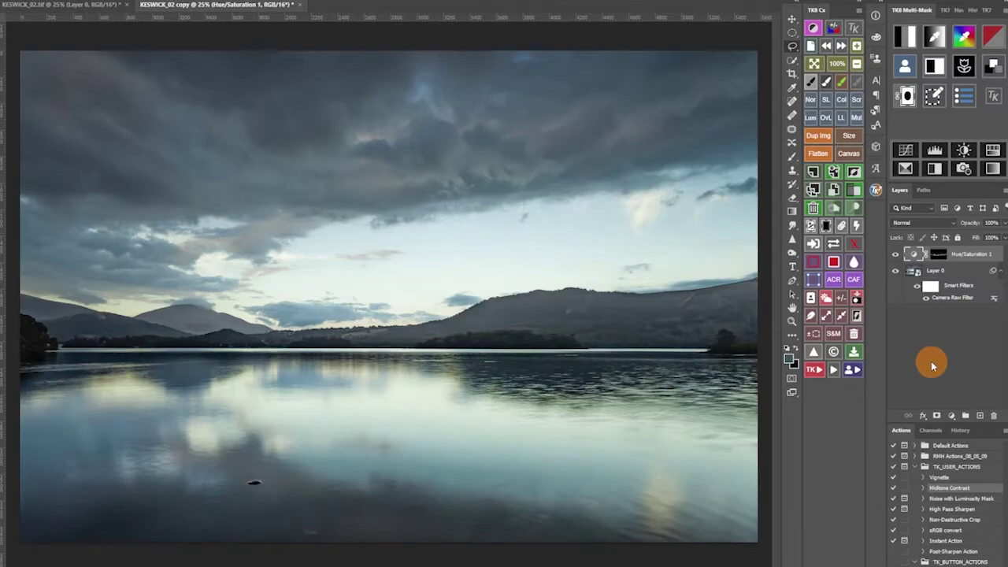
# Step: Create a zone mask from the bright sky colour just above the hills
pyautogui.click(934, 37)
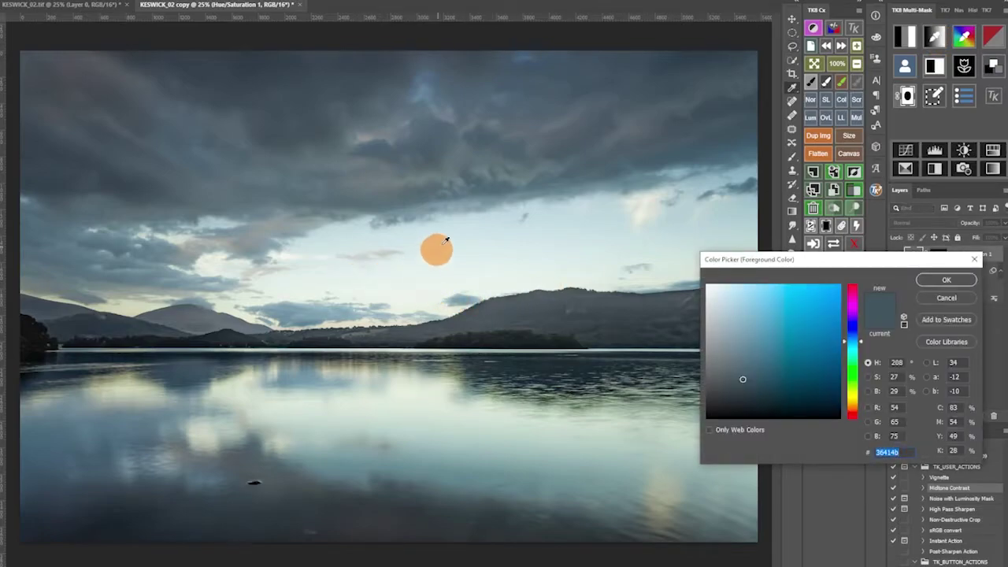
pyautogui.click(443, 240)
pyautogui.click(945, 289)
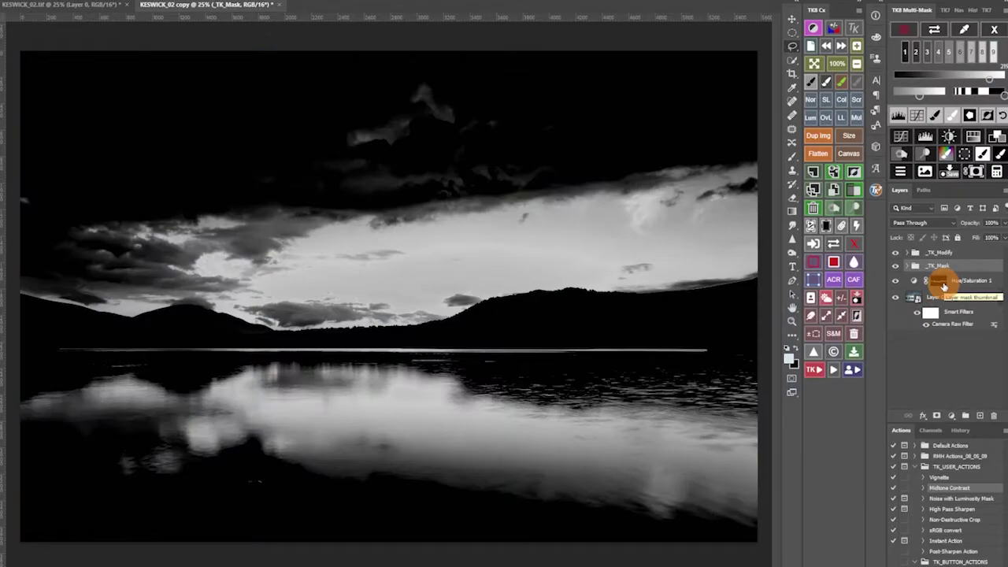
# Step: Paint the bright sky through the mask on a Paint Color layer with orange #cea857, and compare the image with and without it
pyautogui.click(947, 155)
pyautogui.moveTo(855, 360); pyautogui.dragTo(857, 405)
pyautogui.click(782, 307)
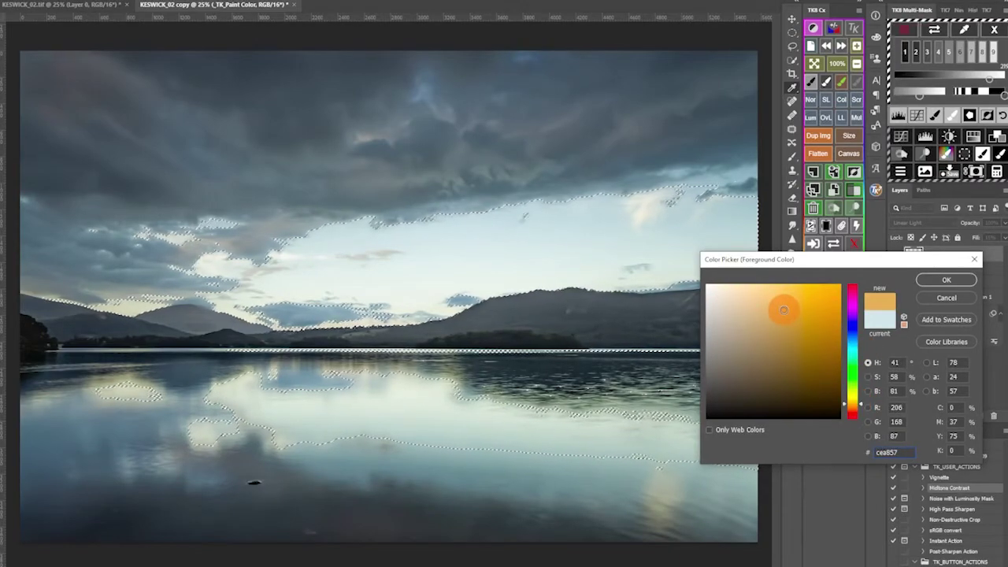
pyautogui.click(946, 280)
pyautogui.click(367, 218)
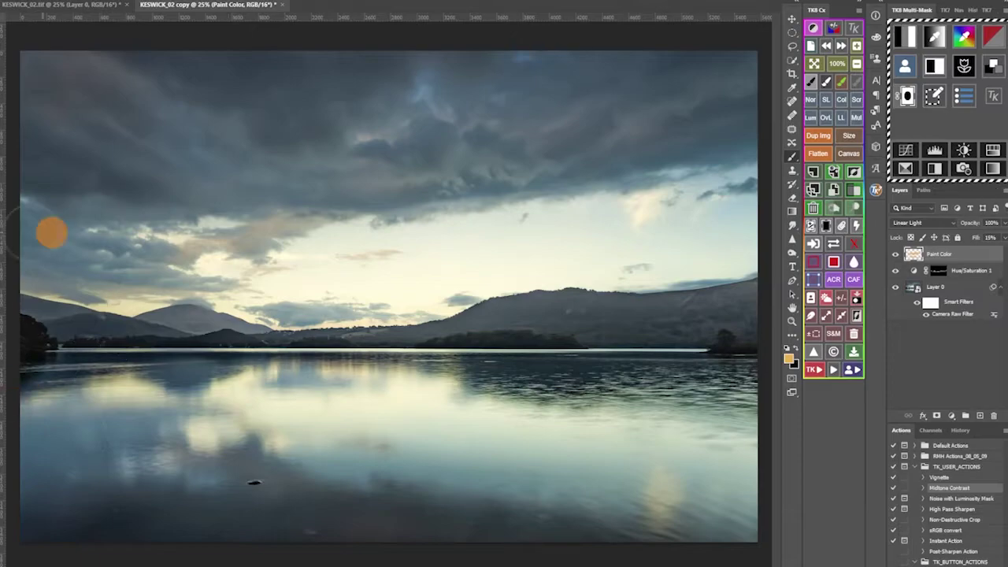
pyautogui.click(895, 255)
pyautogui.click(895, 255)
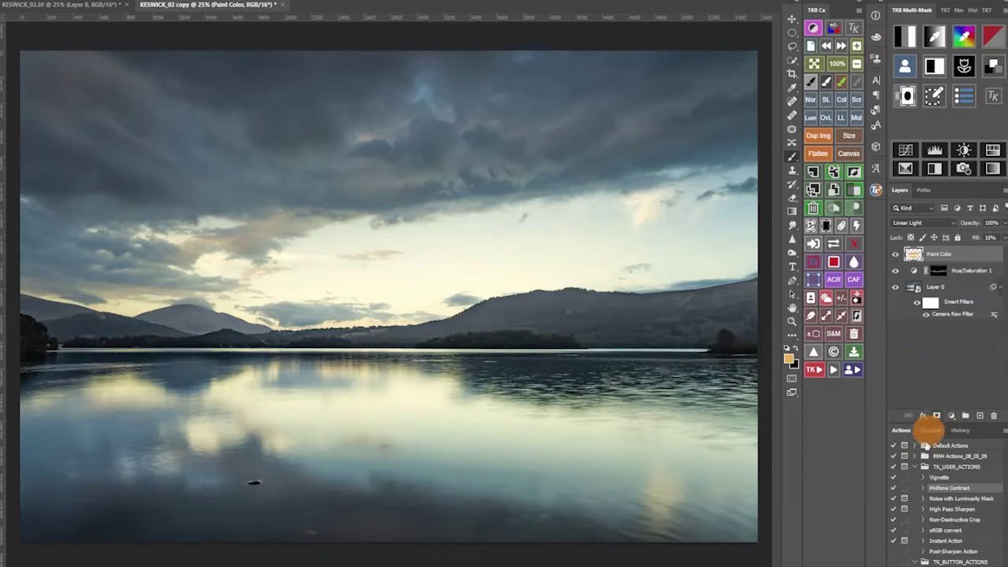
# Step: Inspect the saved SKY, LAKe and HORY channel masks, and return to the RGB view
pyautogui.click(931, 431)
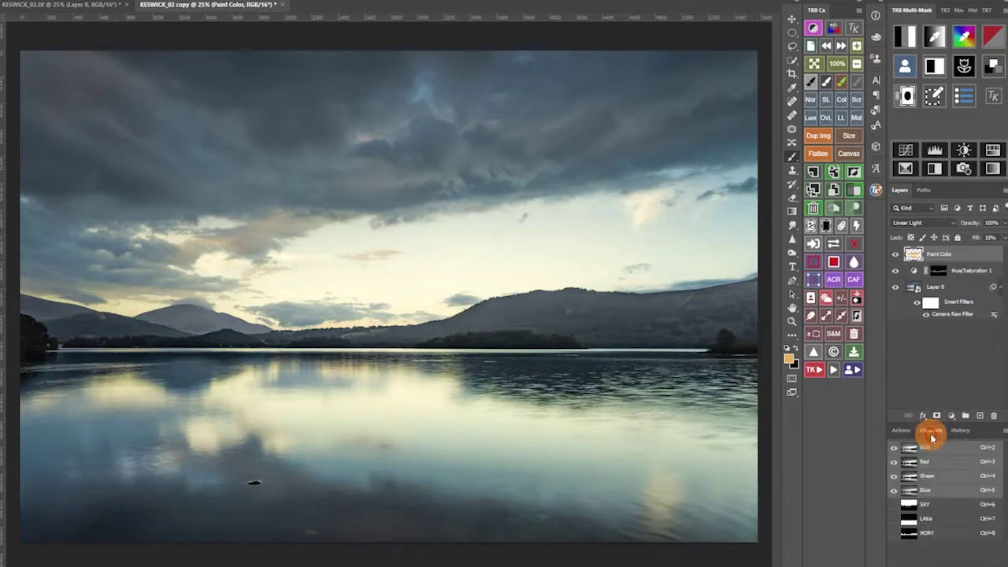
pyautogui.click(910, 505)
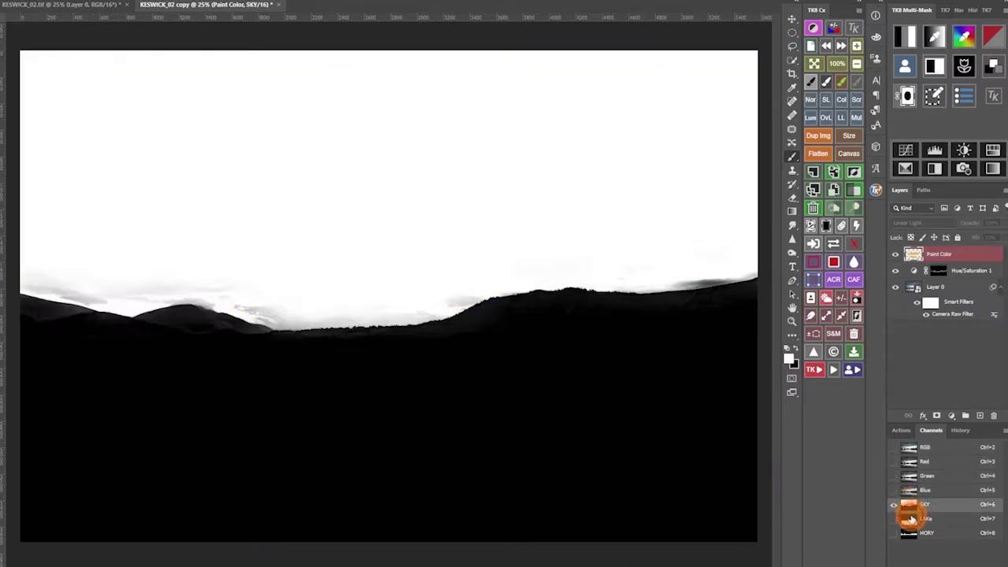
pyautogui.click(910, 519)
pyautogui.click(911, 533)
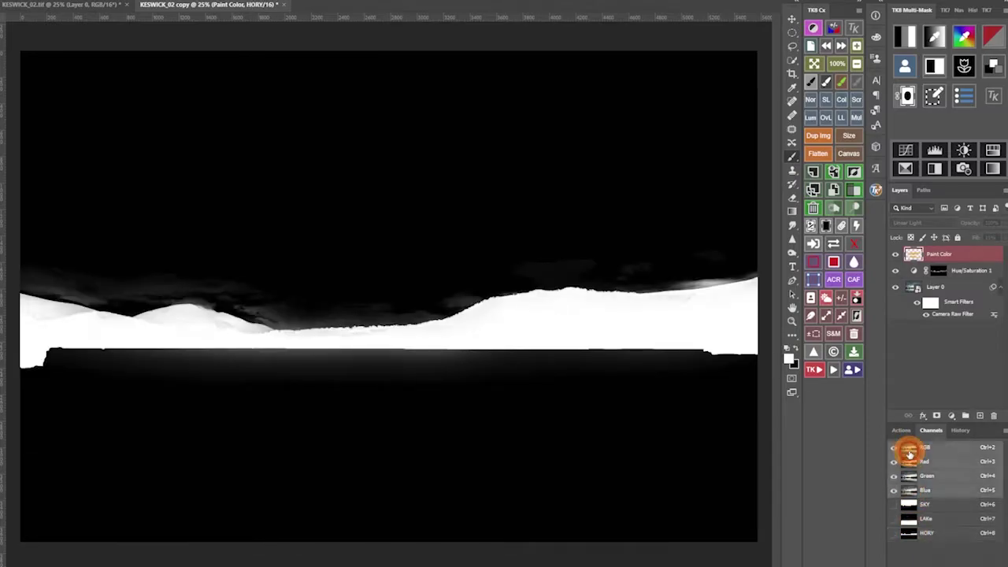
pyautogui.click(910, 451)
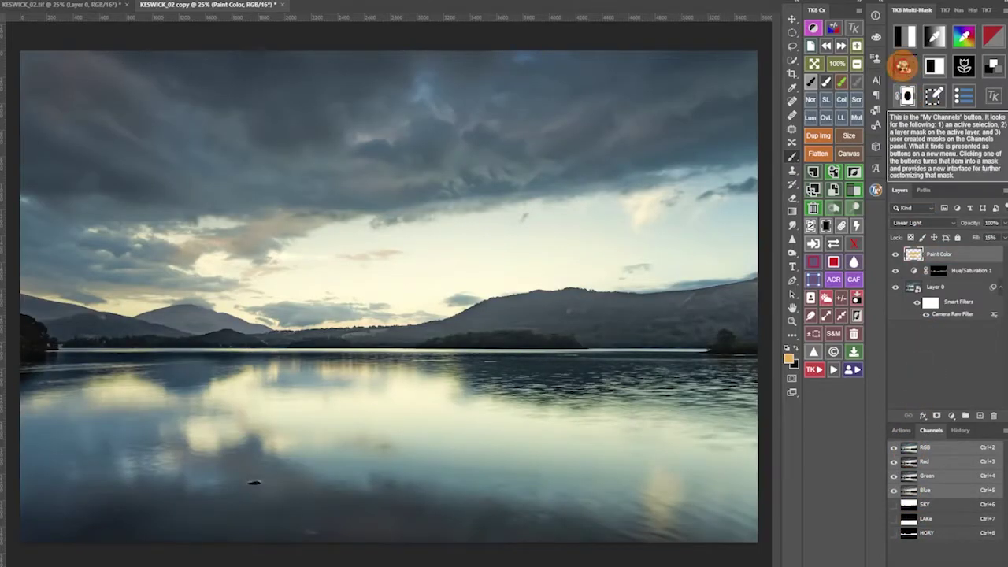
# Step: Add a Color Grading layer masked by the saved LAKe channel
pyautogui.click(903, 67)
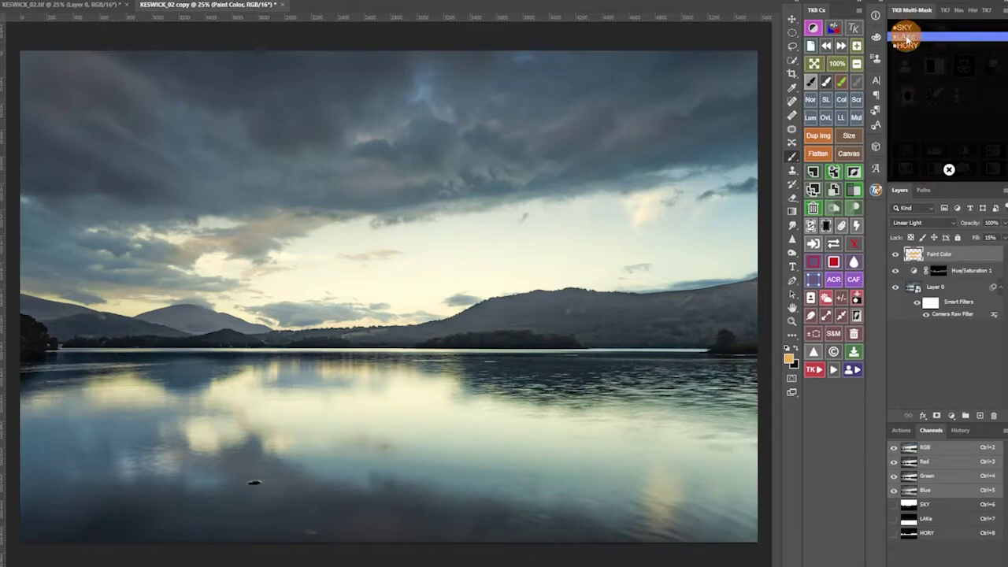
pyautogui.click(907, 36)
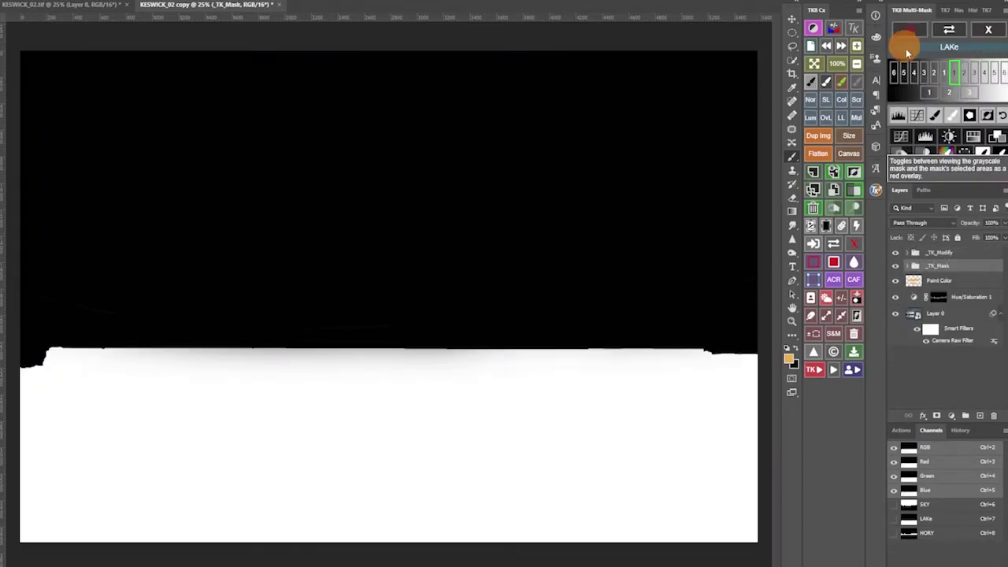
pyautogui.click(999, 138)
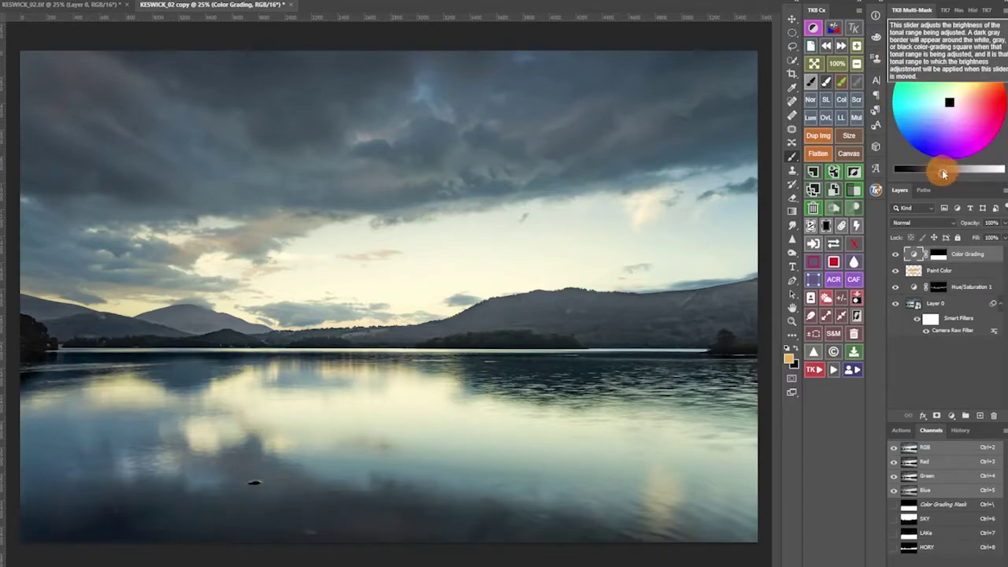
# Step: Grade the lake with blue shadows and warm orange midtones, and compare the result with the ungraded image
pyautogui.click(947, 117)
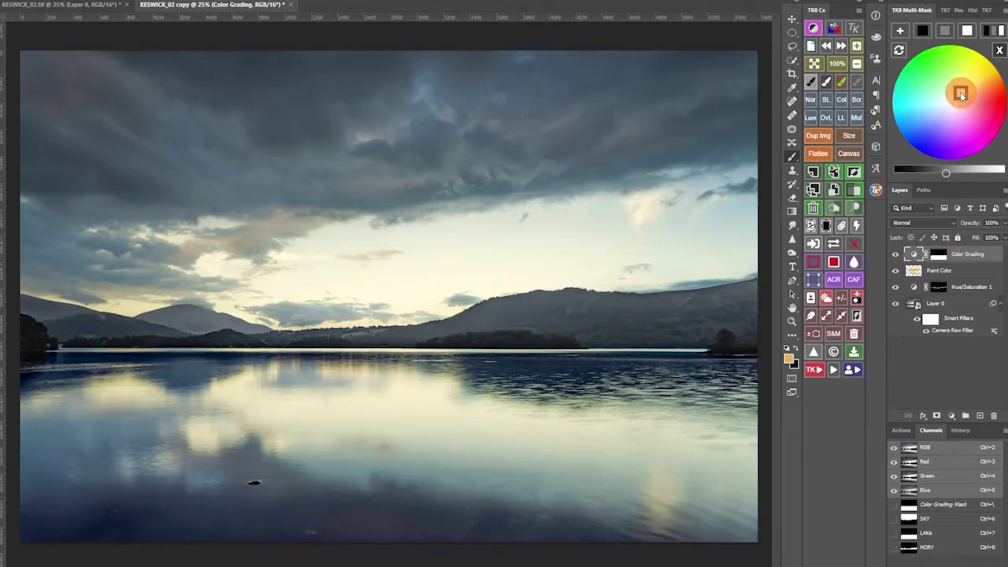
pyautogui.click(999, 50)
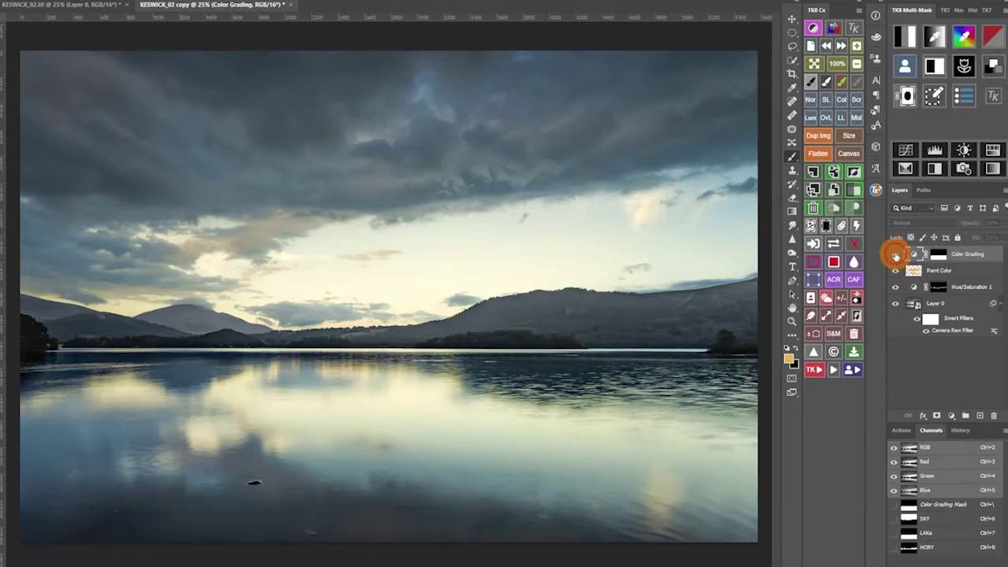
pyautogui.click(895, 258)
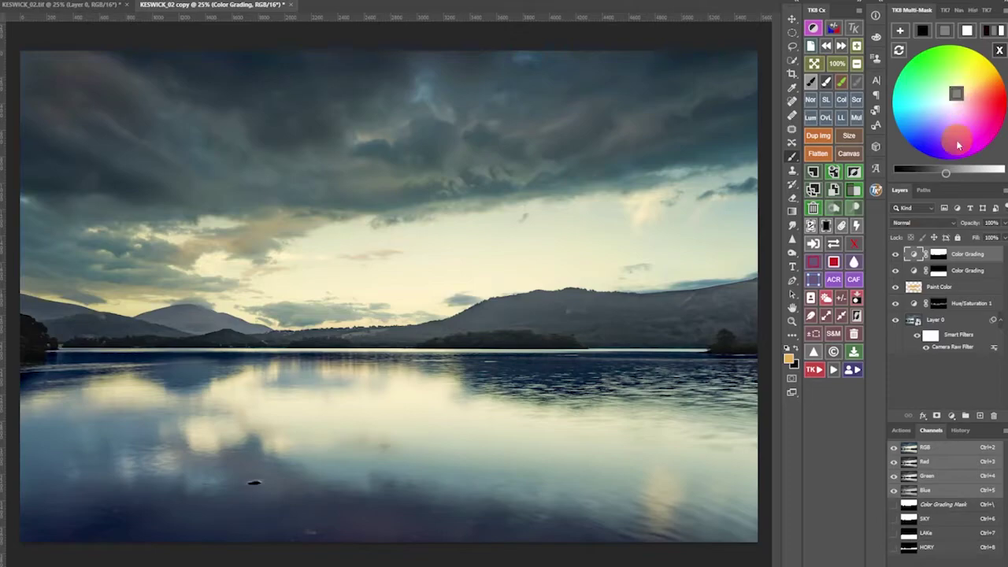
# Step: Grade the sky with slightly warm midtones and darker, bluer shadows, and compare it with the ungraded version
pyautogui.click(956, 99)
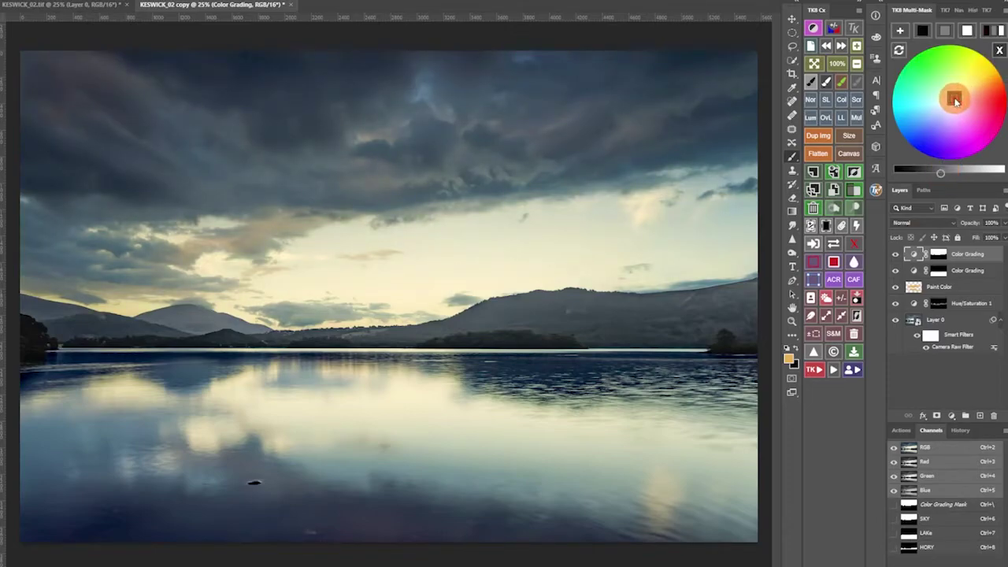
pyautogui.moveTo(940, 173); pyautogui.dragTo(933, 175)
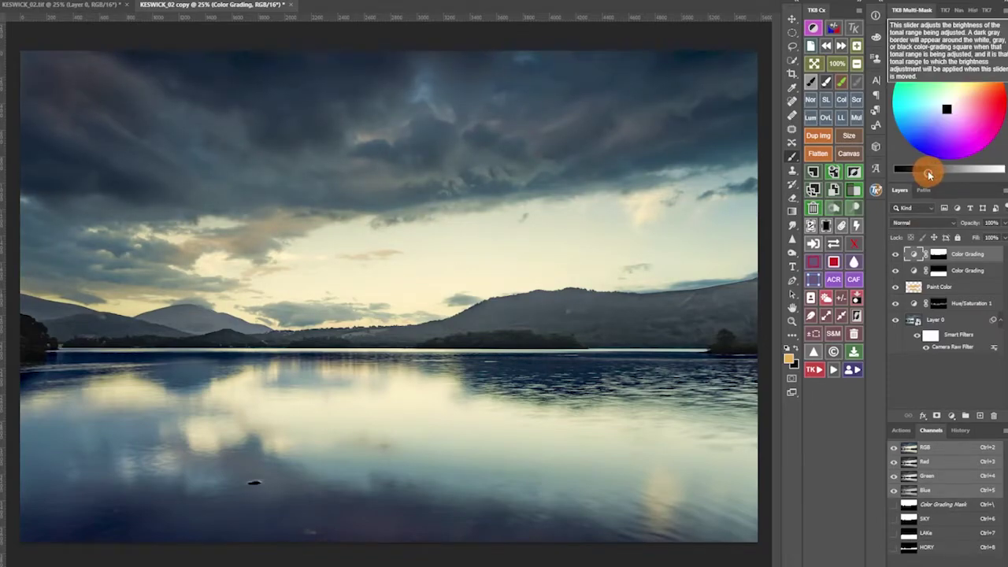
pyautogui.click(895, 255)
pyautogui.click(894, 258)
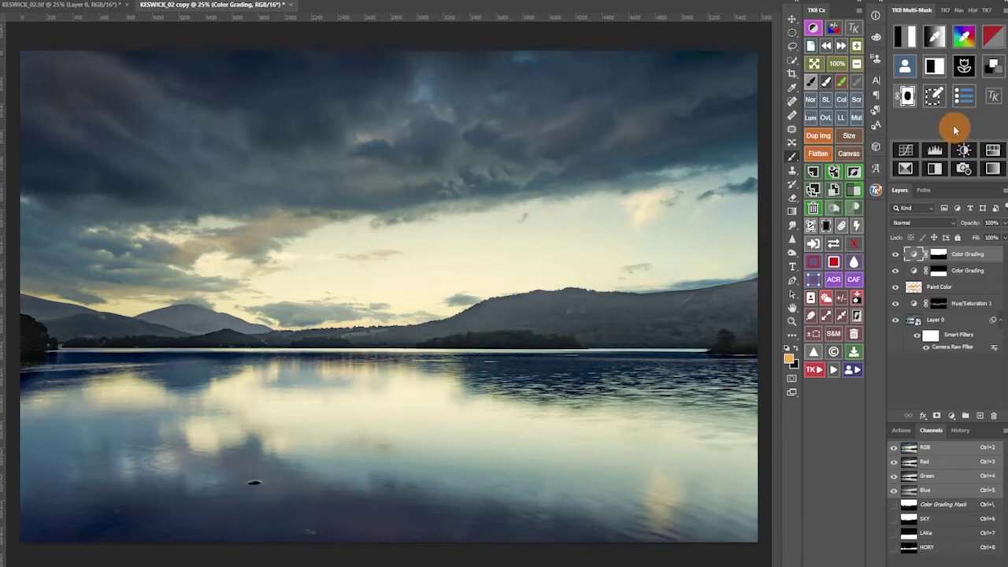
# Step: Create a zone mask from the dark cloud colour #4d595d and send it to the mask calculator
pyautogui.click(935, 38)
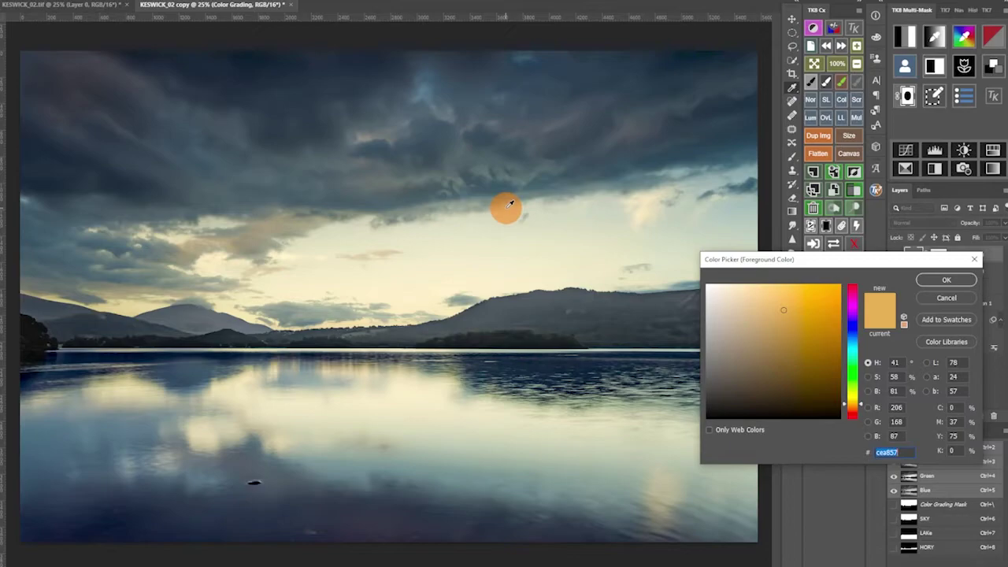
pyautogui.click(524, 174)
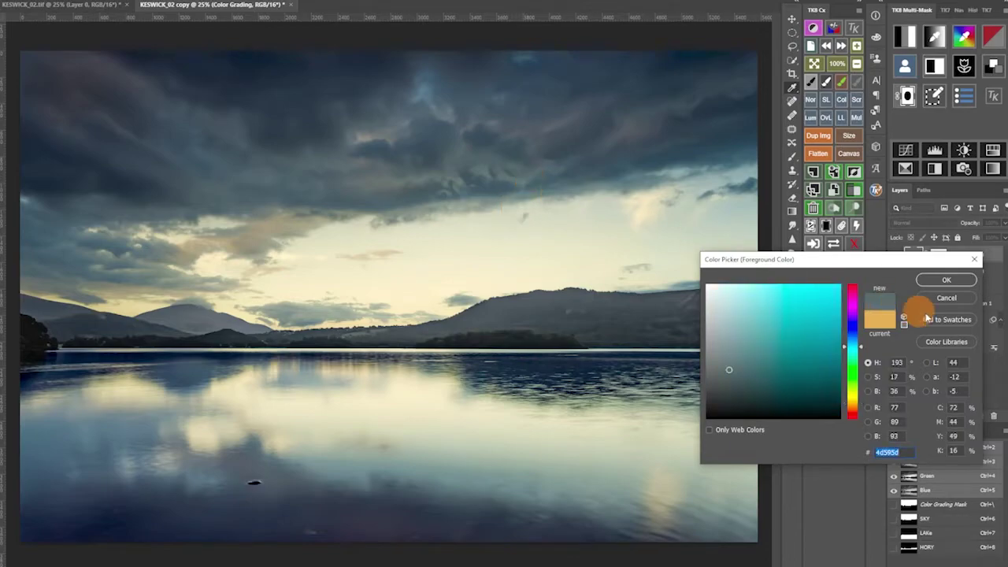
pyautogui.click(947, 279)
pyautogui.click(997, 171)
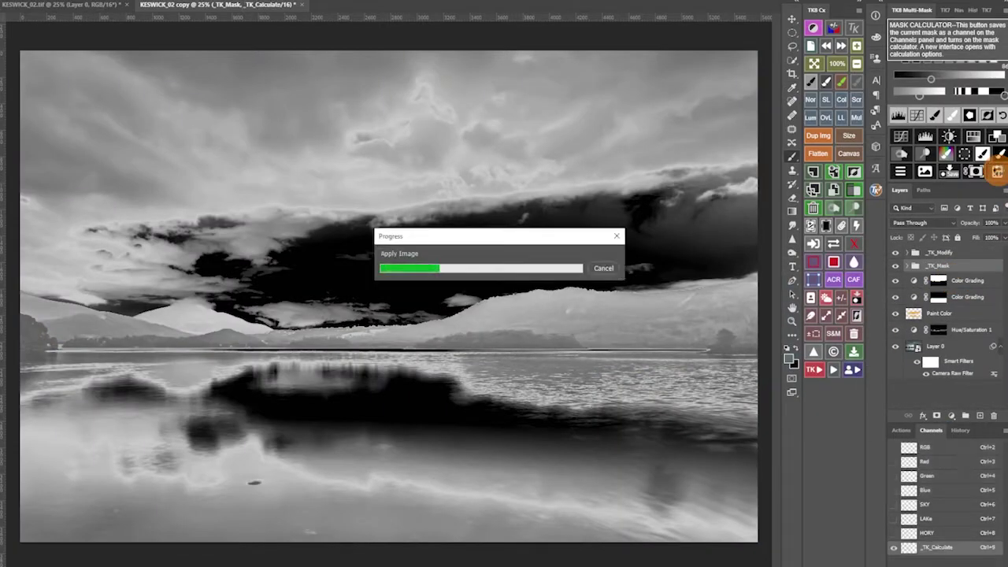
# Step: Create a second zone mask from another tone in the clouds and calculate it with the first mask
pyautogui.click(967, 30)
pyautogui.click(495, 184)
pyautogui.click(948, 281)
pyautogui.click(987, 152)
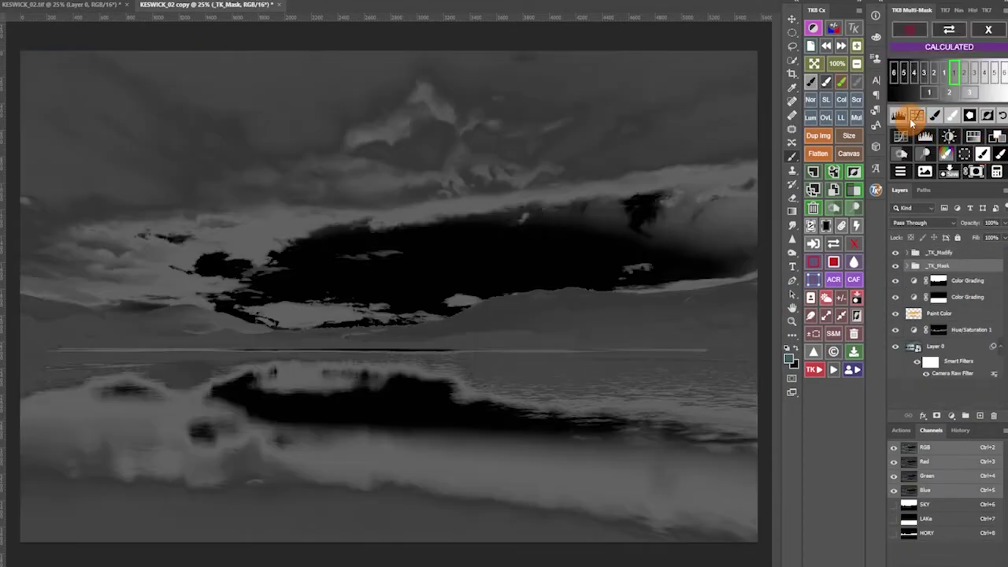
# Step: Brighten the highlights of the calculated mask with Levels, setting the white input to 106 and midtones to 0.43
pyautogui.click(900, 117)
pyautogui.moveTo(724, 92); pyautogui.dragTo(637, 95)
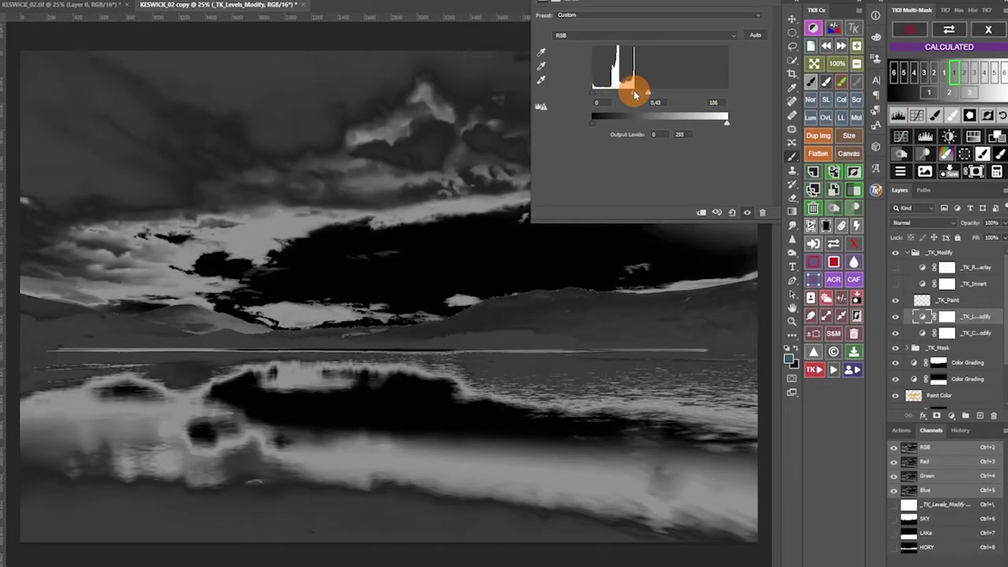
pyautogui.click(756, 9)
# Step: Restrict the calculated mask to a freehand area around the upper central and right-hand clouds
pyautogui.click(793, 45)
pyautogui.click(758, 143)
pyautogui.moveTo(707, 146)
pyautogui.mouseDown()
pyautogui.moveTo(472, 191)
pyautogui.moveTo(225, 95)
pyautogui.moveTo(757, 95)
pyautogui.moveTo(757, 143)
pyautogui.mouseUp()
pyautogui.click(969, 115)
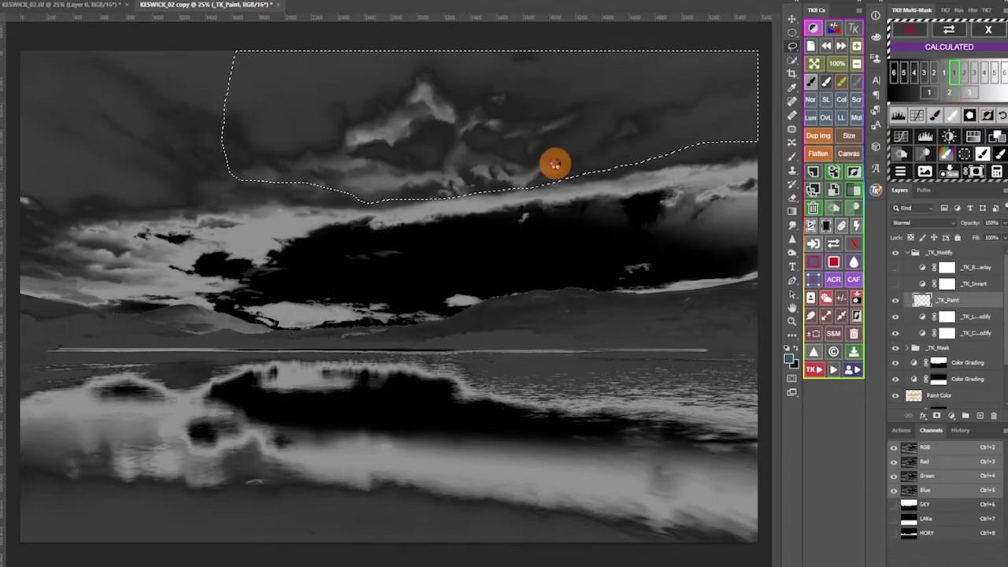
pyautogui.click(554, 165)
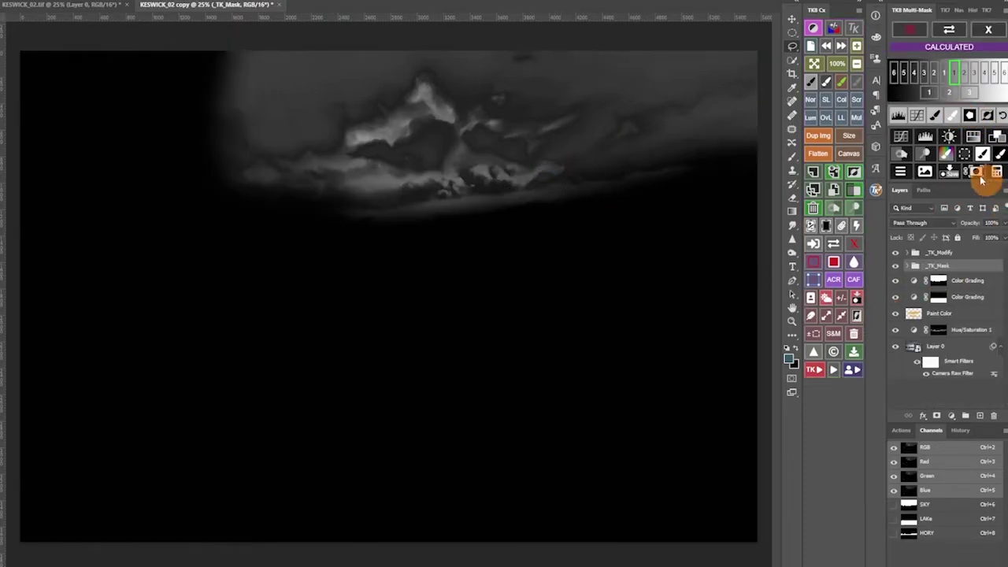
# Step: Create a white-paint Dodge layer from the calculated cloud mask and add a Midtone Contrast layer
pyautogui.click(924, 155)
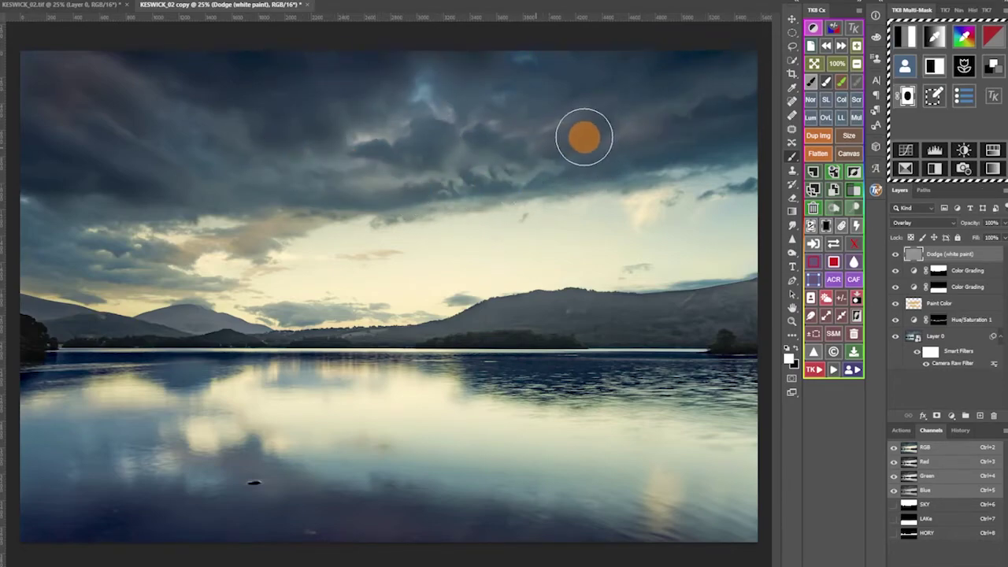
pyautogui.press('F2')
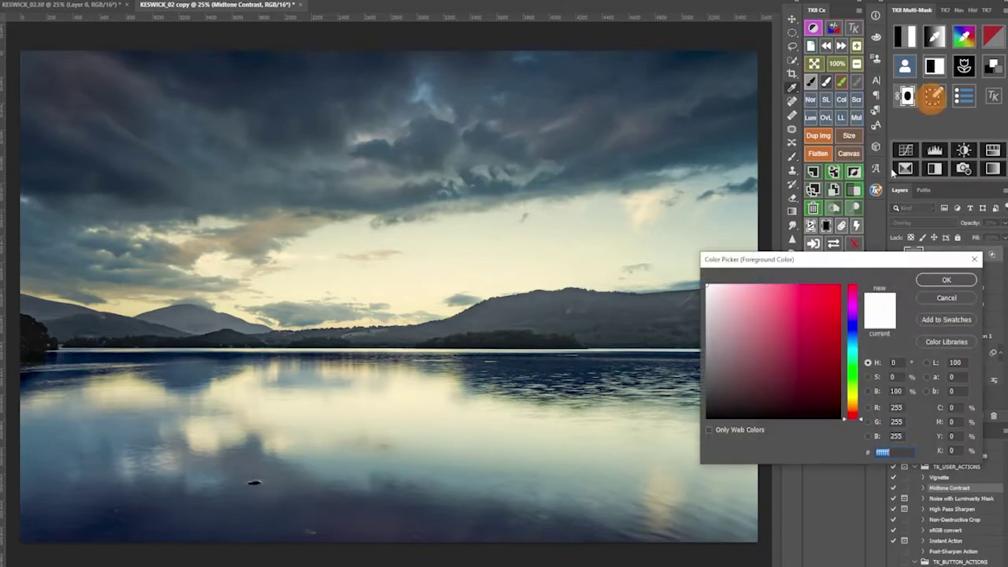
# Step: Create a color mask from the warm cloud tone beside the bright sky and increase the mask's brightness
pyautogui.click(267, 226)
pyautogui.click(946, 280)
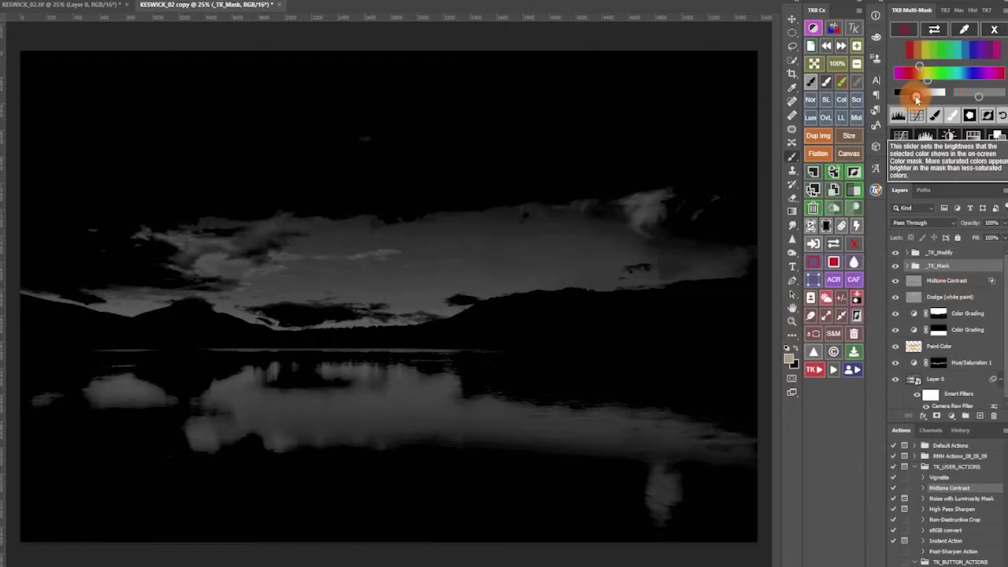
pyautogui.moveTo(920, 97); pyautogui.dragTo(987, 95)
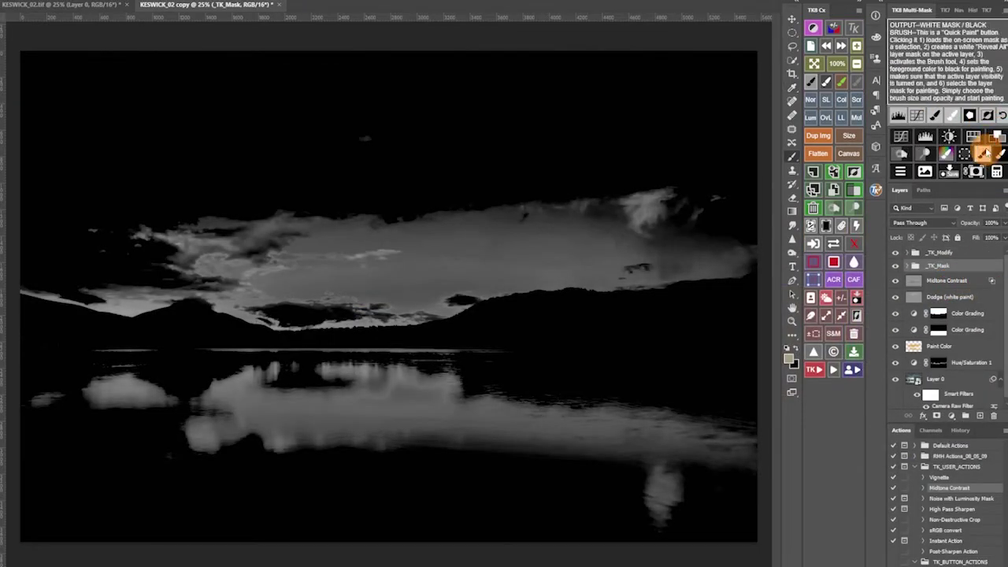
# Step: Restrict the color mask to a freehand area covering the sky and horizon, excluding most of the lake reflections
pyautogui.click(792, 47)
pyautogui.moveTo(785, 135)
pyautogui.mouseDown()
pyautogui.moveTo(217, 175)
pyautogui.moveTo(298, 358)
pyautogui.moveTo(812, 330)
pyautogui.moveTo(775, 347)
pyautogui.mouseUp()
pyautogui.click(985, 119)
pyautogui.click(554, 158)
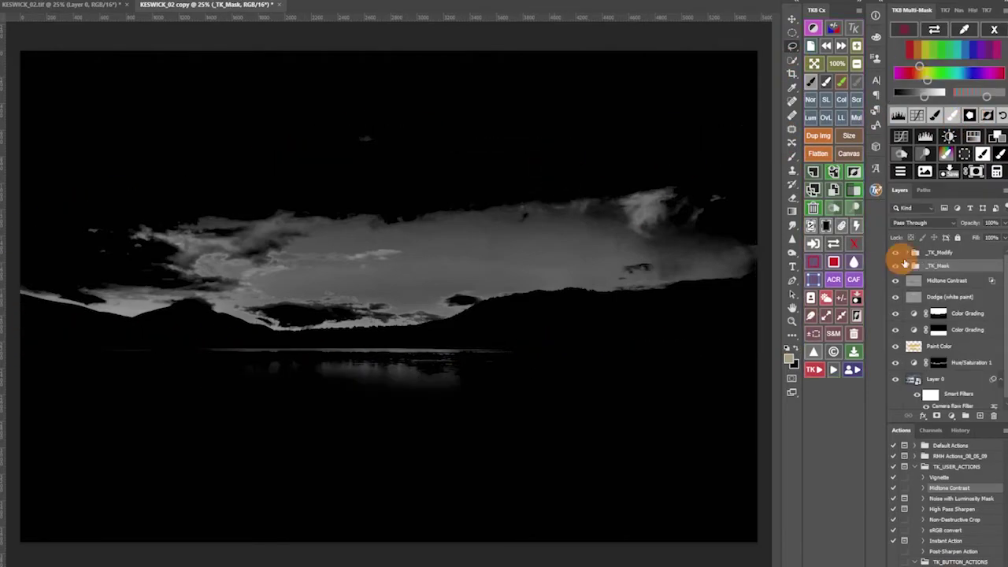
# Step: Add a Hue/Saturation adjustment through the restricted color mask to enrich the bright sky's yellow tones
pyautogui.click(973, 136)
pyautogui.moveTo(652, 77); pyautogui.dragTo(640, 100)
pyautogui.click(704, 83)
pyautogui.press('Delete')
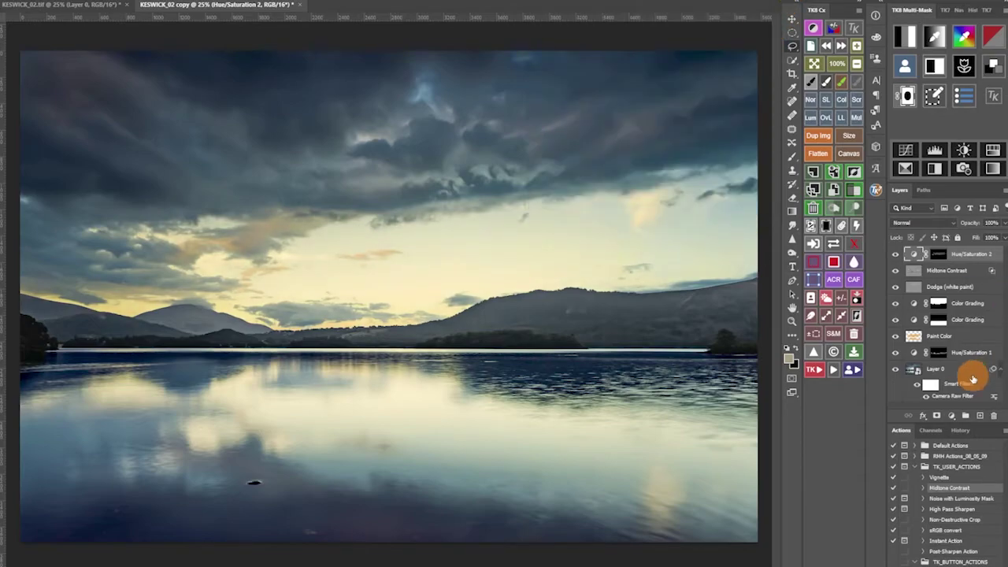
# Step: Review the edit's layers from the smart filter through Paint Color, Color Grading, Dodge and Midtone Contrast
pyautogui.click(896, 256)
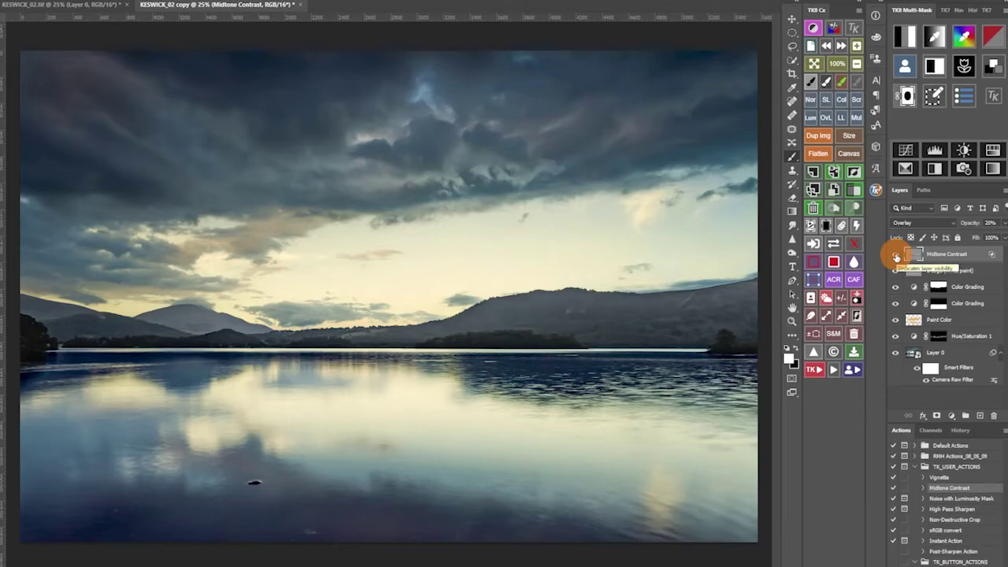
pyautogui.hotkey('ctrl', 'z')
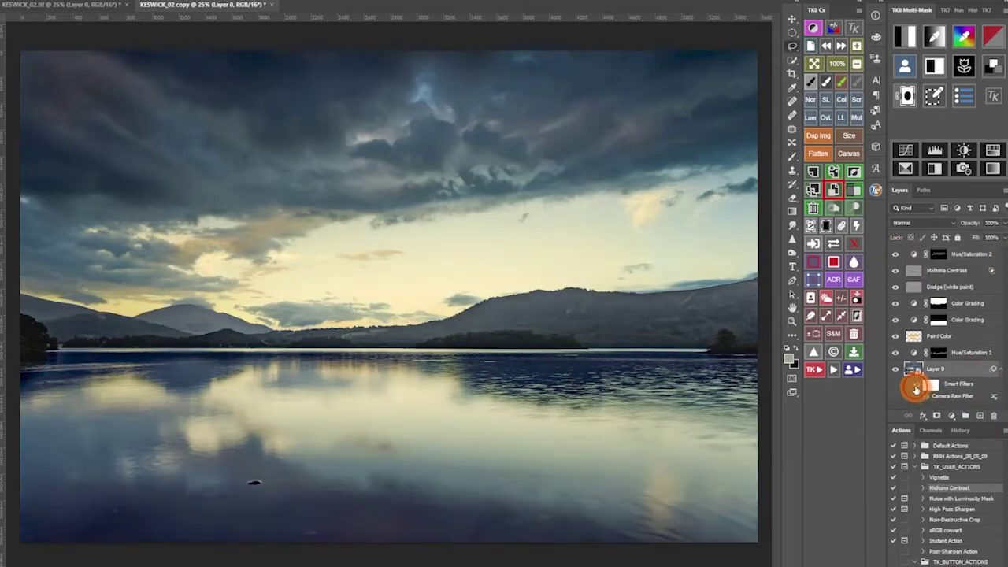
pyautogui.click(981, 337)
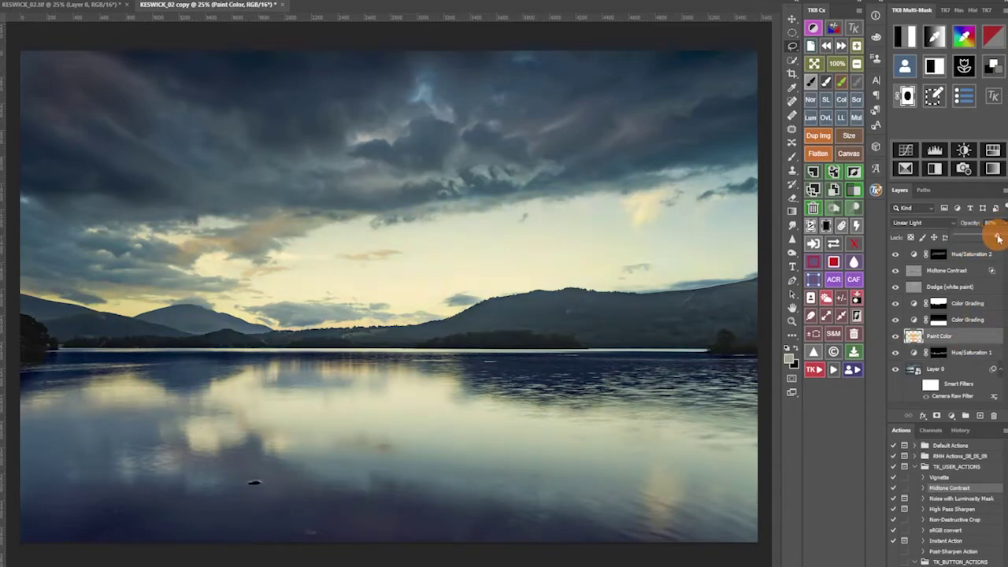
pyautogui.click(909, 306)
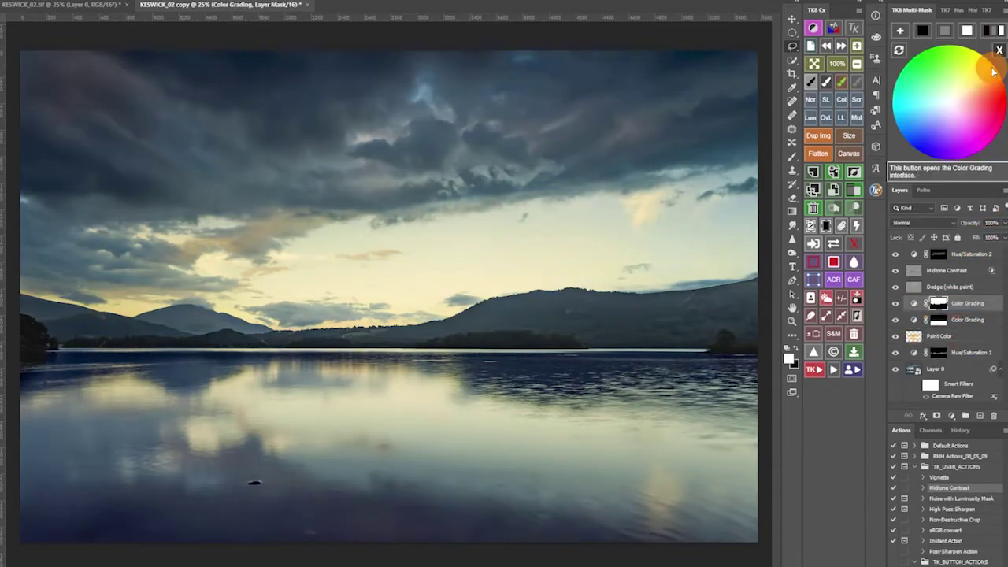
pyautogui.click(983, 289)
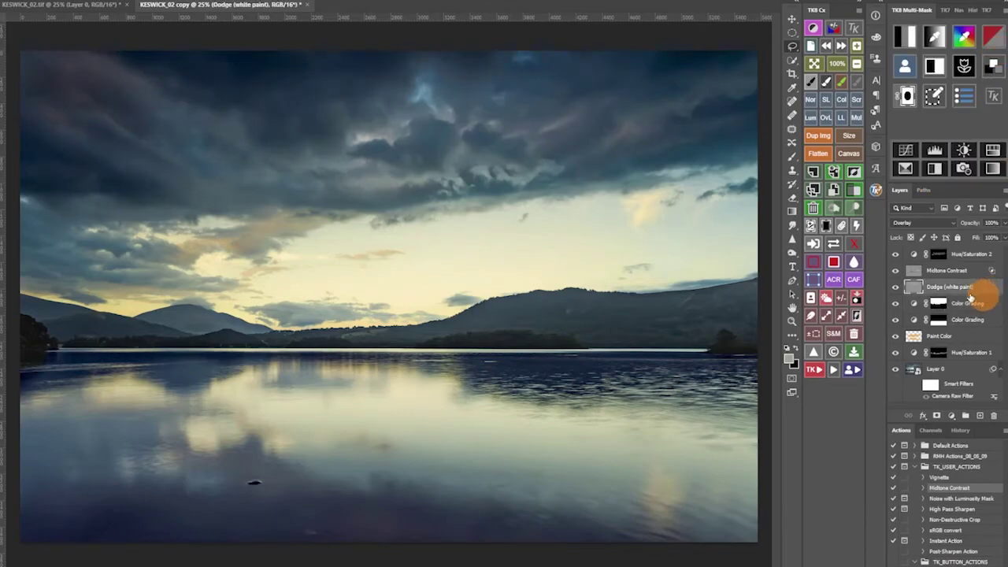
pyautogui.click(984, 269)
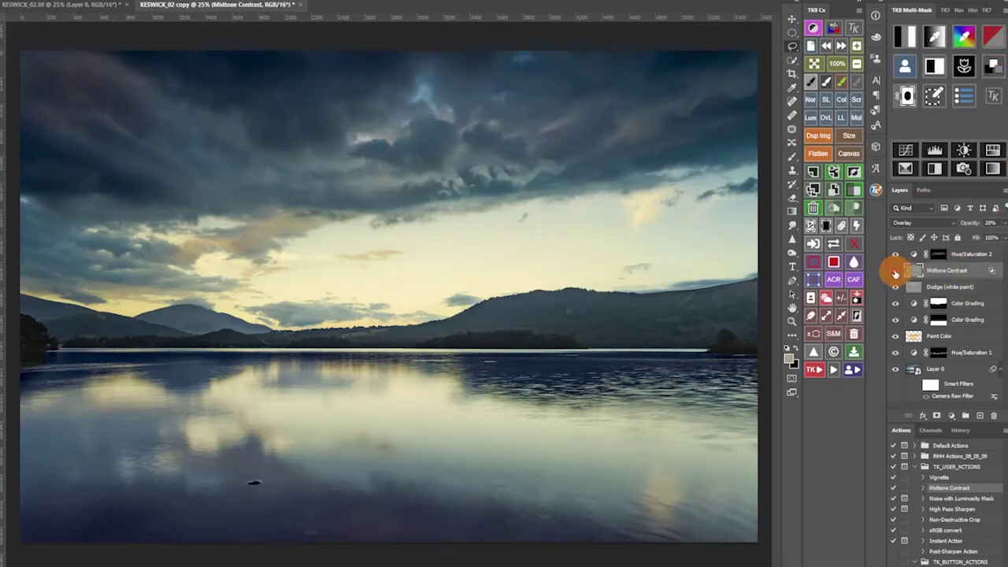
# Step: Collapse Layer 0's smart filters and compare before and after by hiding and showing all layers above it
pyautogui.click(994, 368)
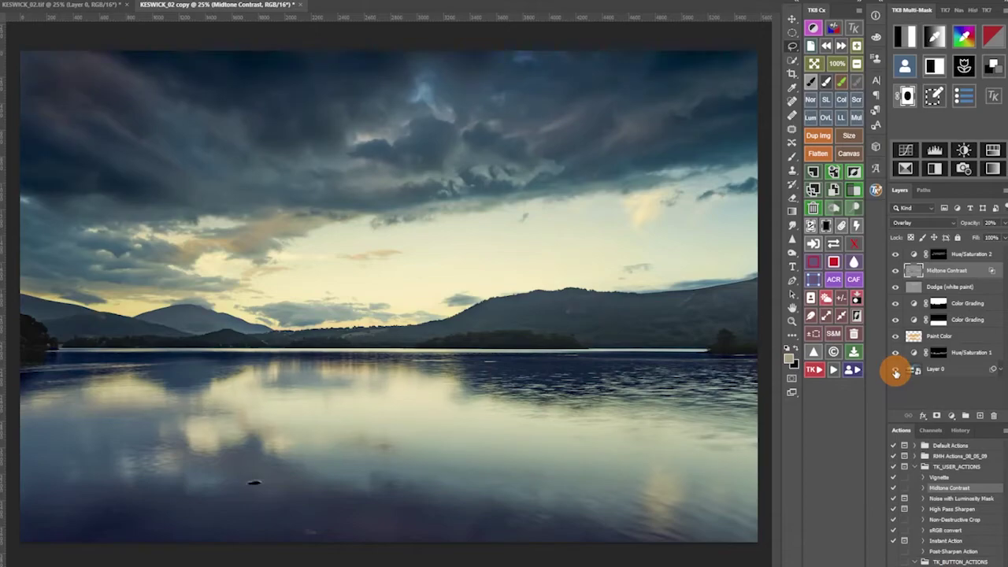
pyautogui.keyDown('alt'); pyautogui.click(895, 370); pyautogui.keyUp('alt')
pyautogui.keyDown('alt'); pyautogui.click(896, 370); pyautogui.keyUp('alt')
pyautogui.keyDown('alt'); pyautogui.click(896, 370); pyautogui.keyUp('alt')
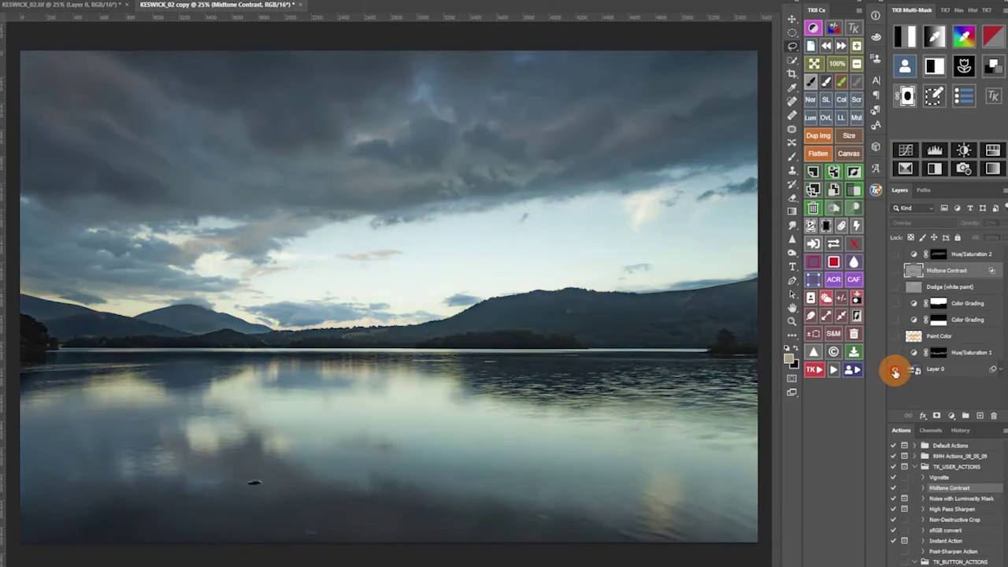
pyautogui.keyDown('alt'); pyautogui.click(895, 370); pyautogui.keyUp('alt')
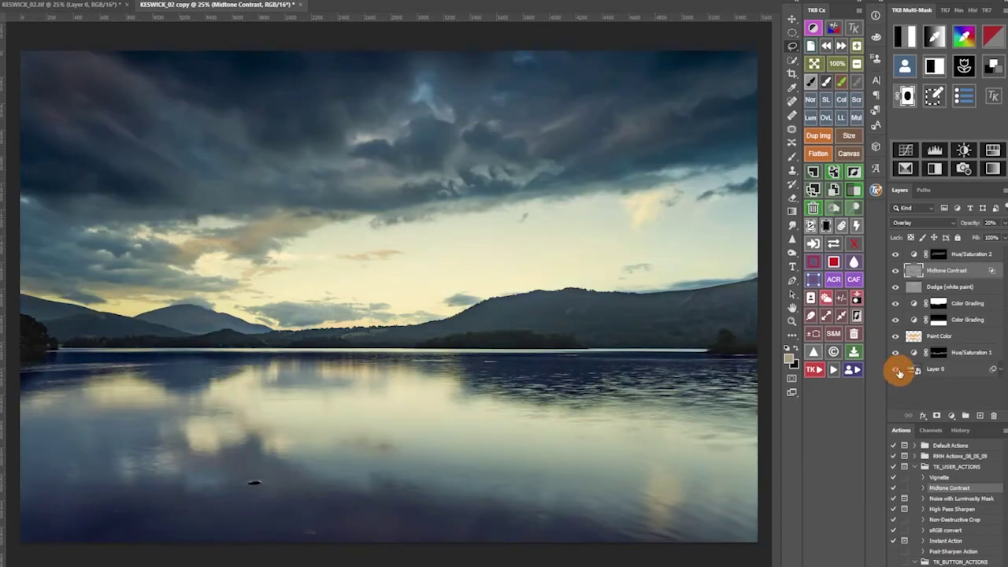